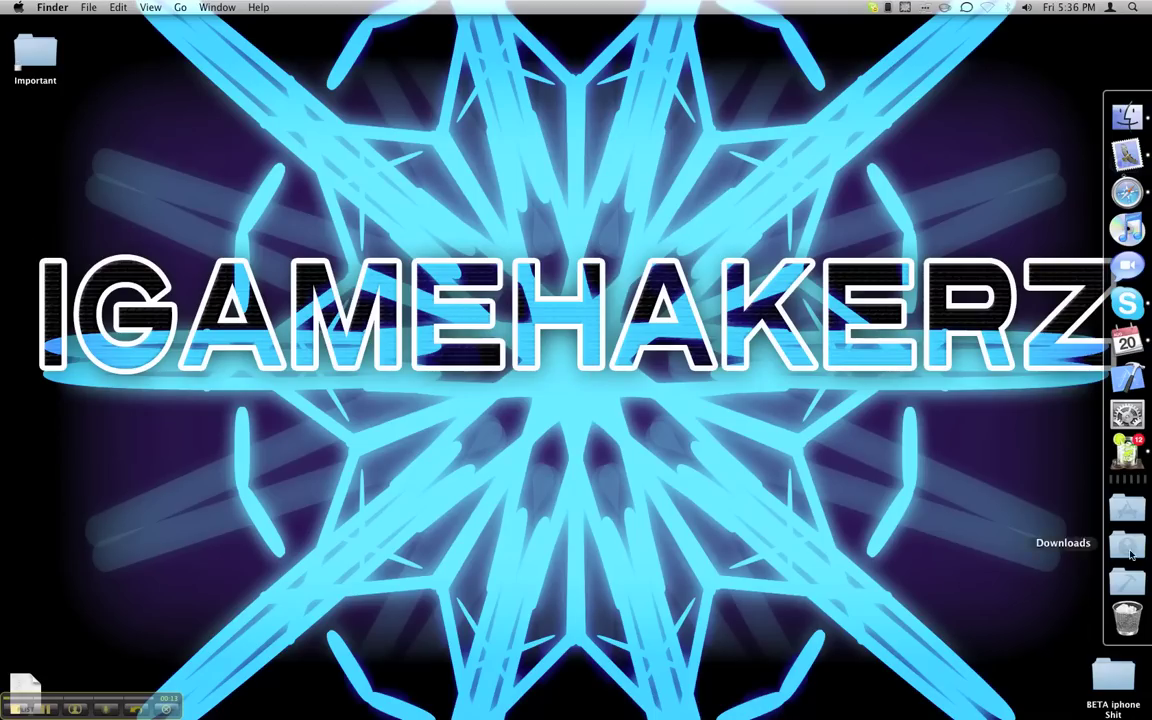
Browse the installed applications grid, then return to the desktop
left_click(1127, 509)
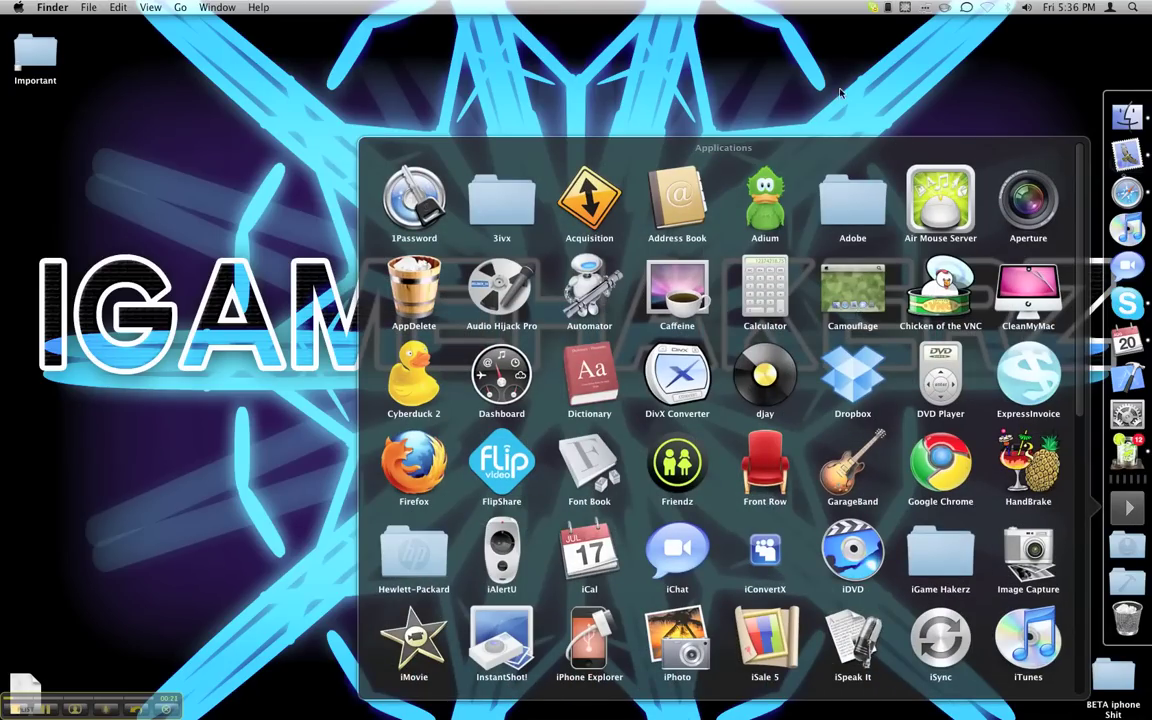
left_click(757, 84)
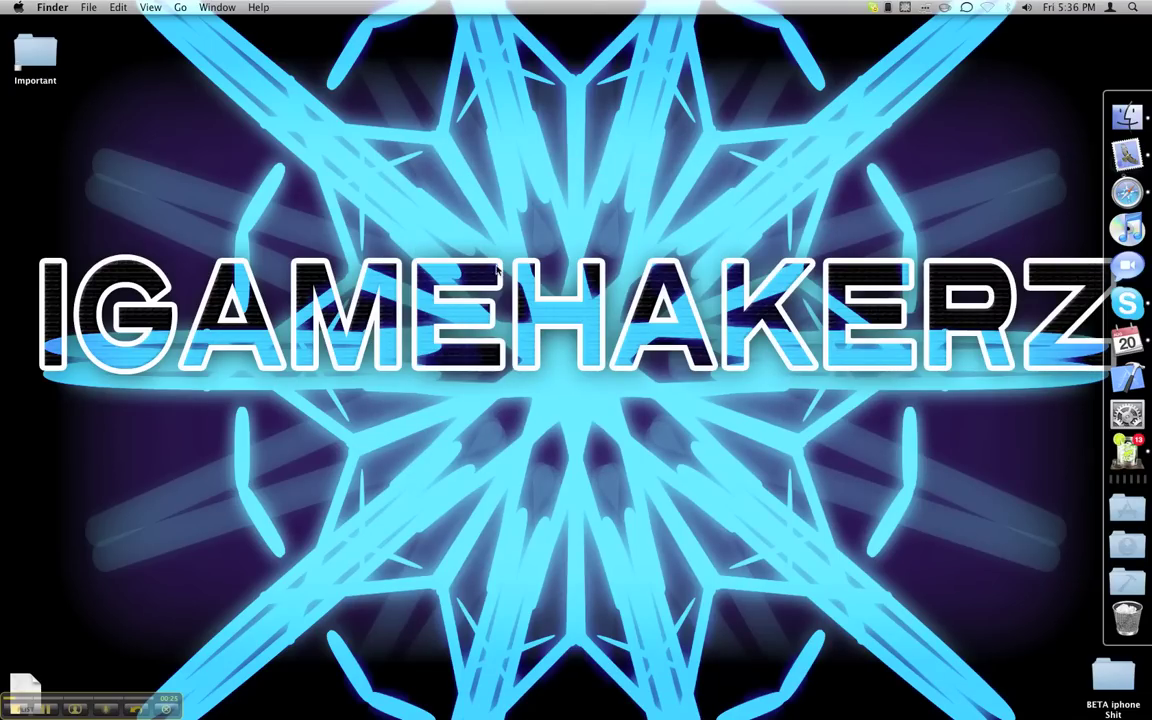
mouse_move(505, 255)
left_mouse_down()
mouse_move(607, 400)
mouse_move(611, 378)
left_mouse_up()
Hide the desktop icons with Camouflage, then show them again
left_click(905, 7)
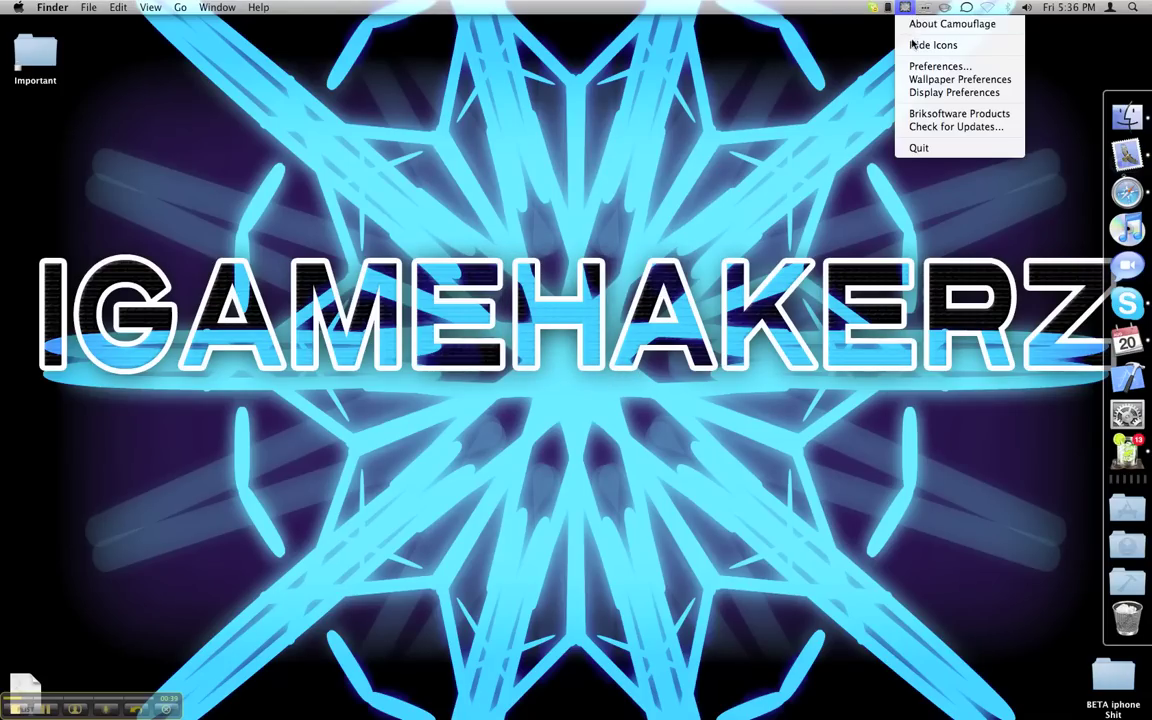
left_click(912, 45)
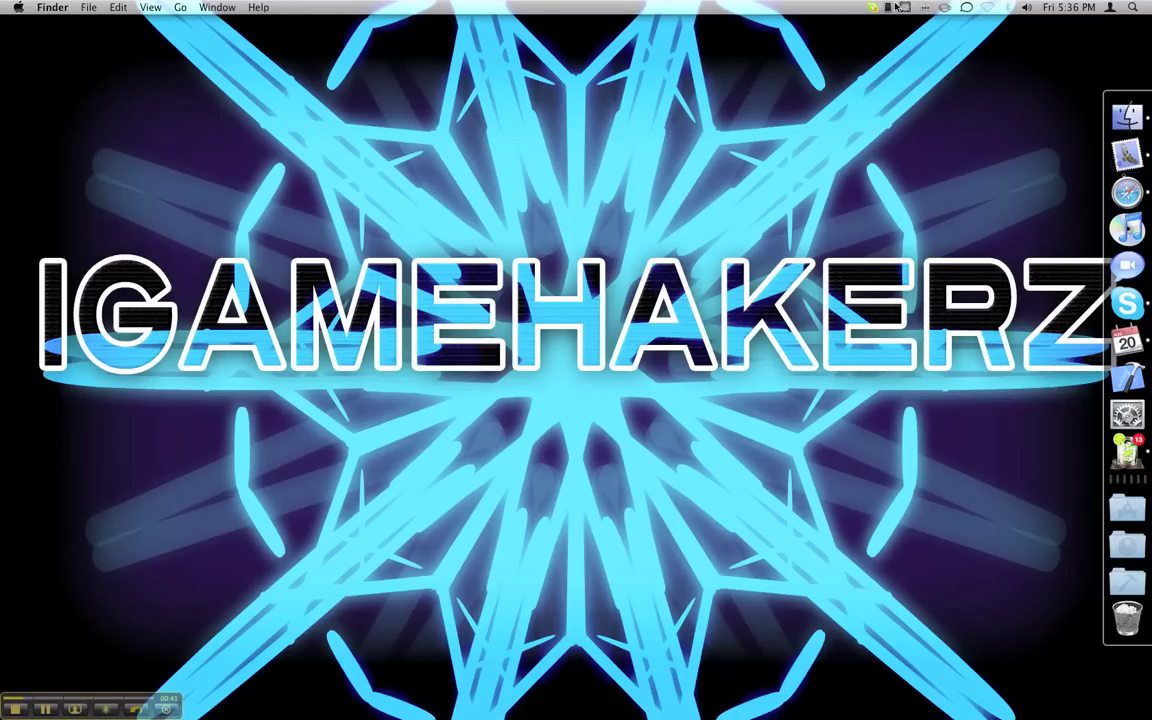
left_click(905, 7)
left_click(924, 42)
Re-record the Camouflage show/hide hotkey as Control-Z in Preferences
left_click(905, 7)
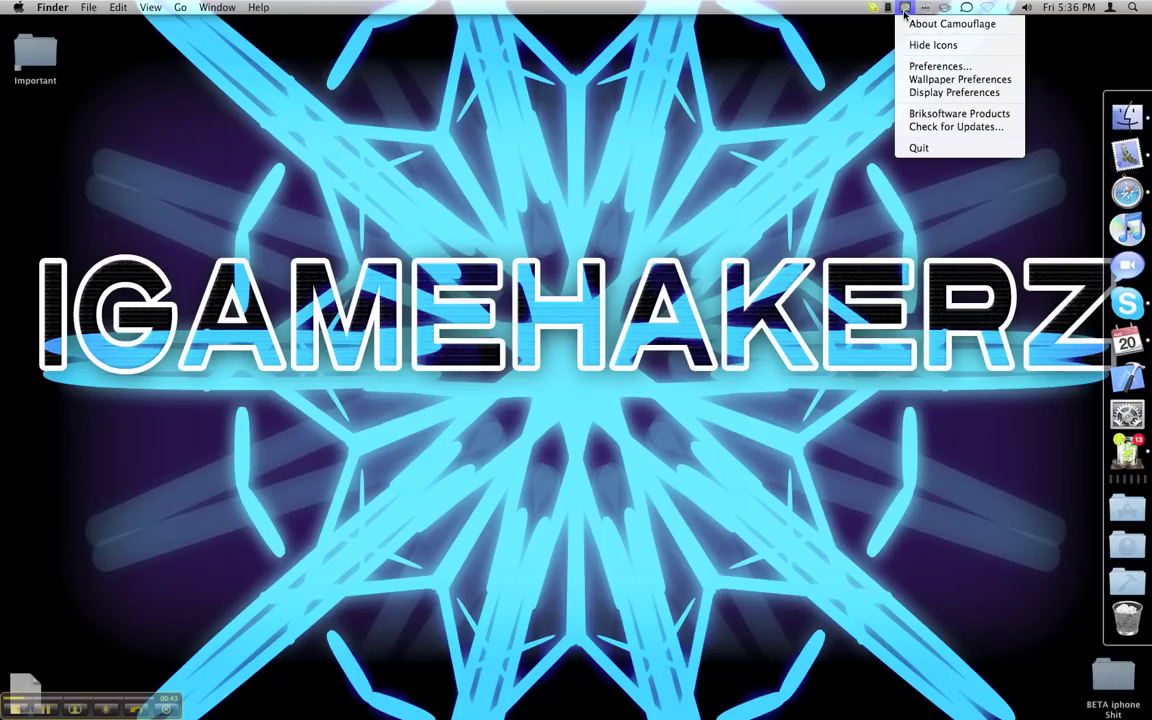
left_click(922, 69)
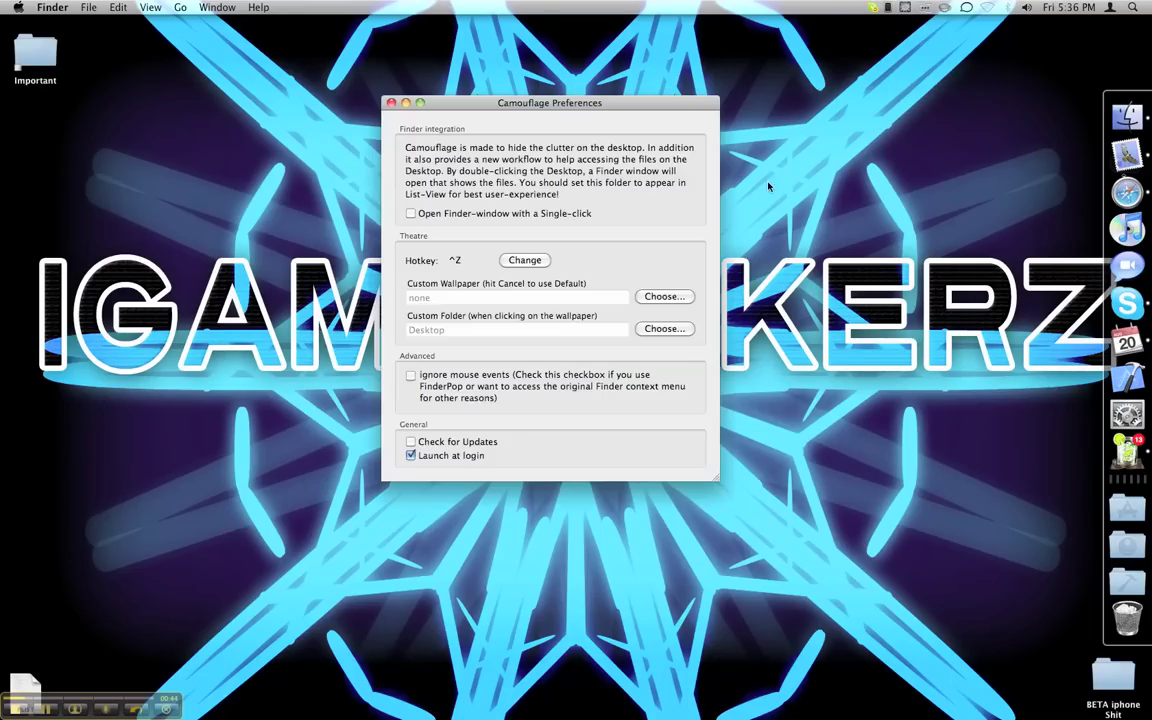
left_click(522, 260)
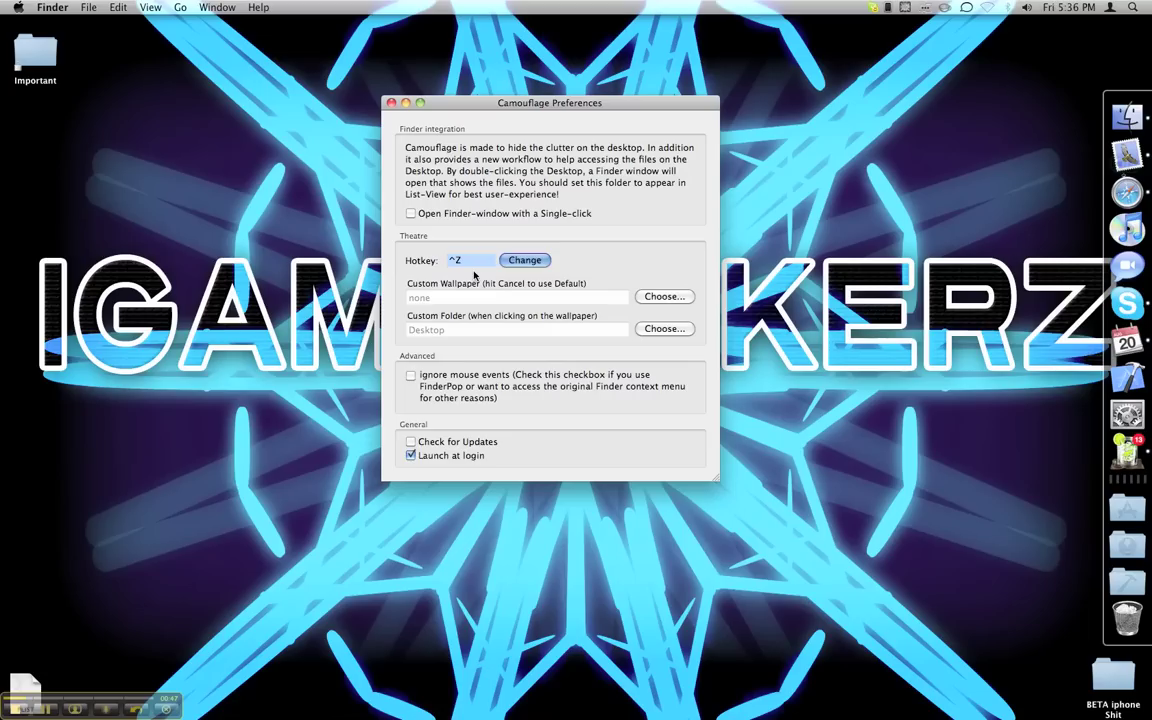
key("ctrl+z")
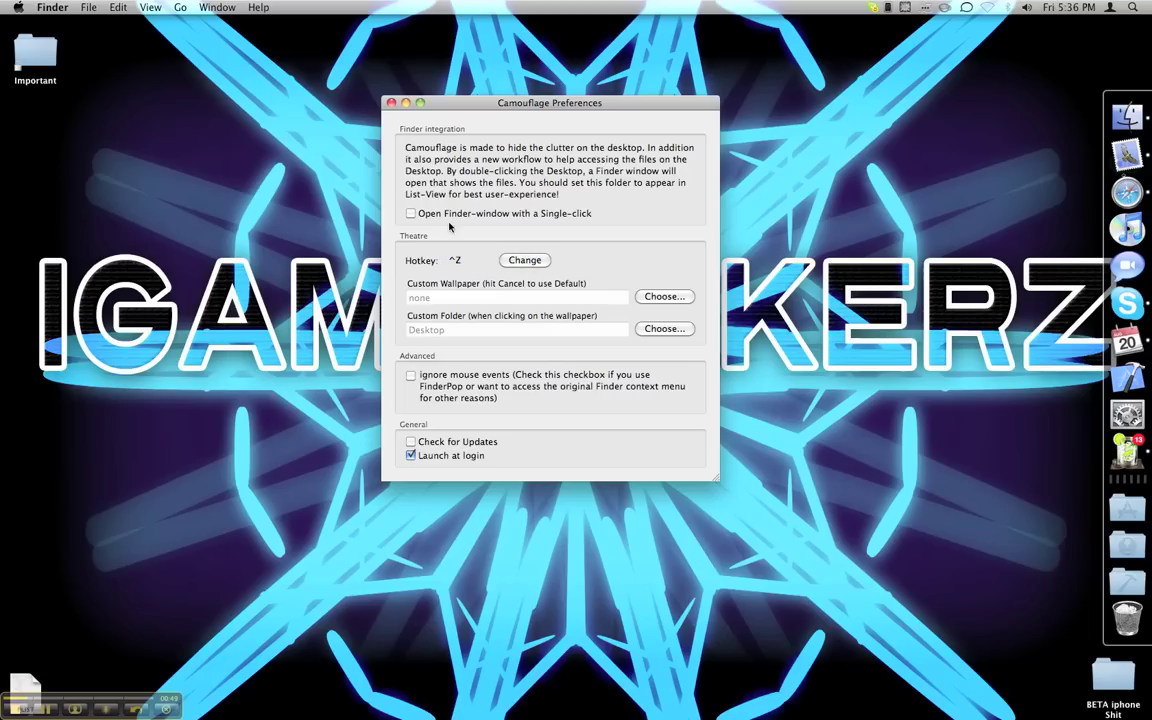
left_click(391, 104)
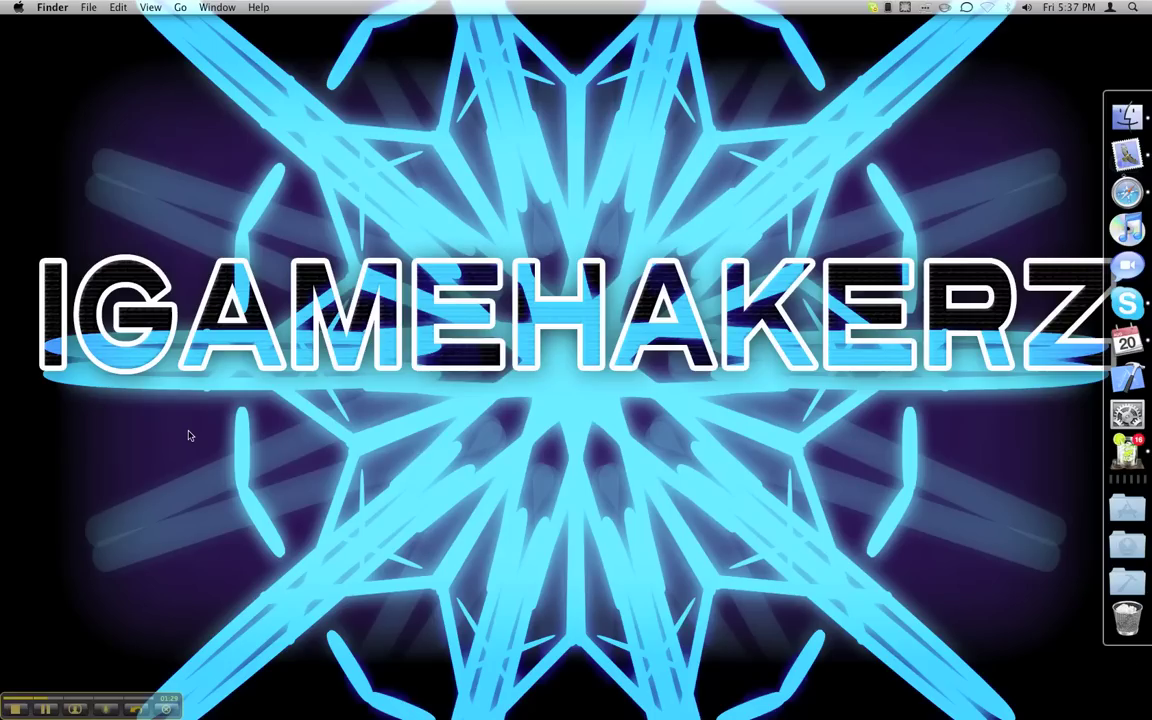
Open Camouflage Preferences and close it, with the desktop folders reappearing
left_click(906, 8)
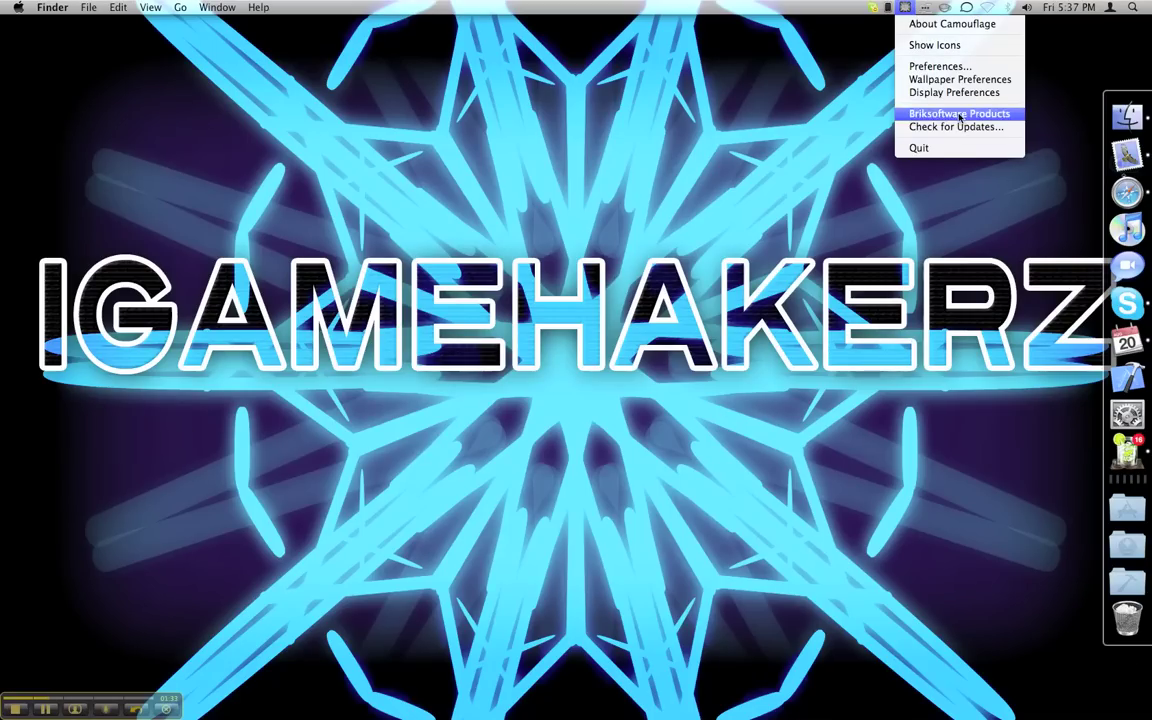
left_click(920, 66)
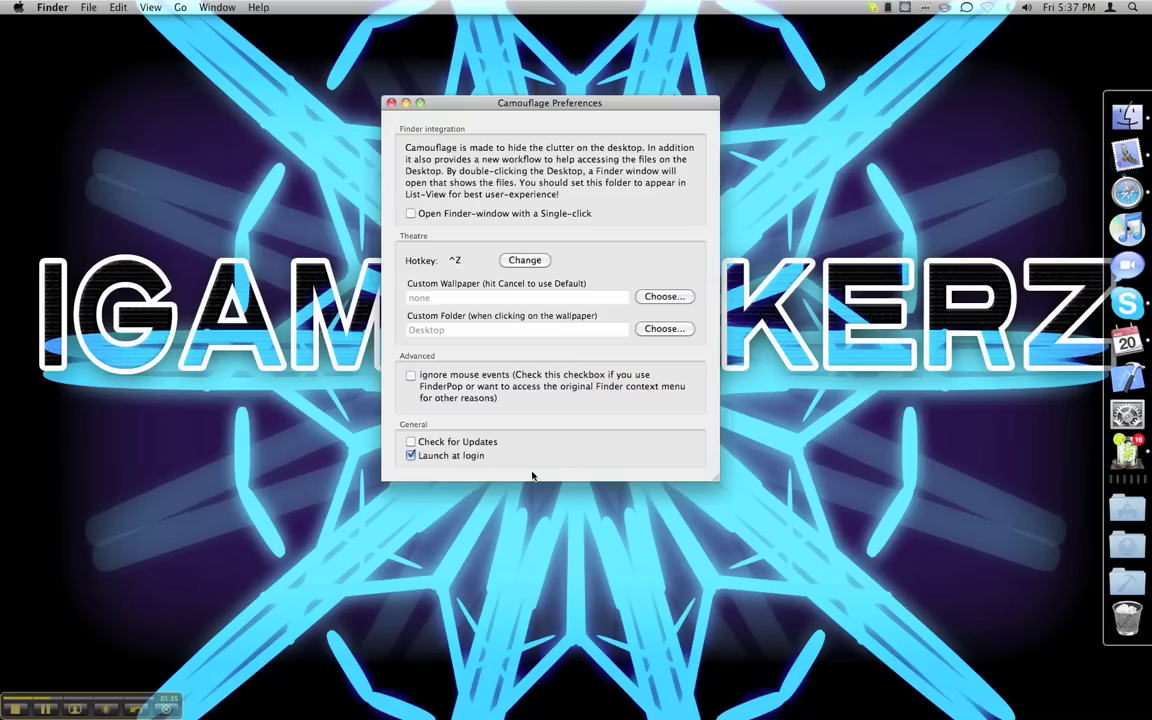
left_click(391, 103)
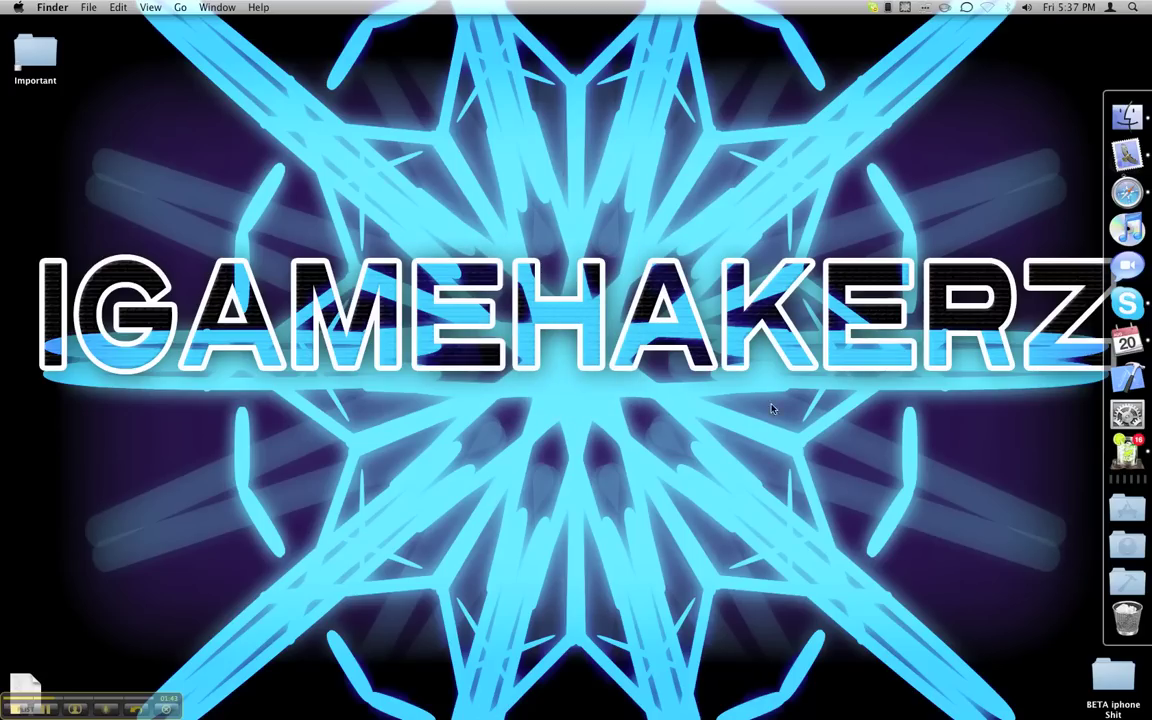
mouse_move(350, 212)
left_mouse_down()
mouse_move(644, 468)
mouse_move(660, 425)
left_mouse_up()
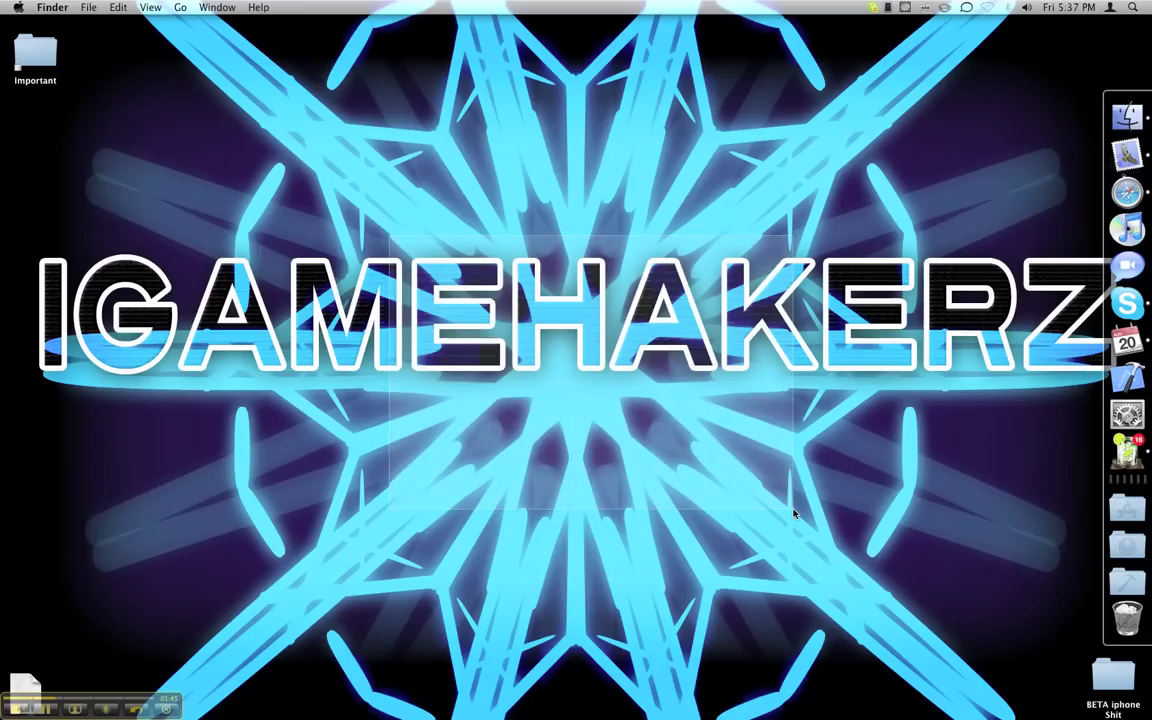
left_click(905, 8)
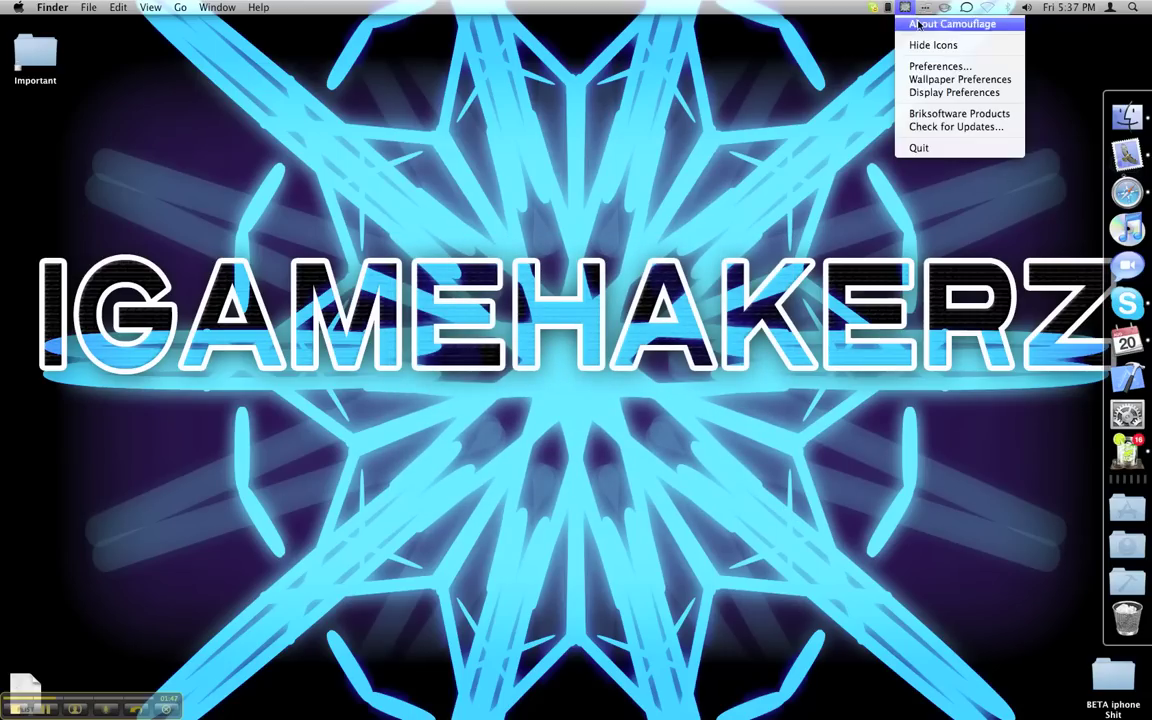
left_click(943, 50)
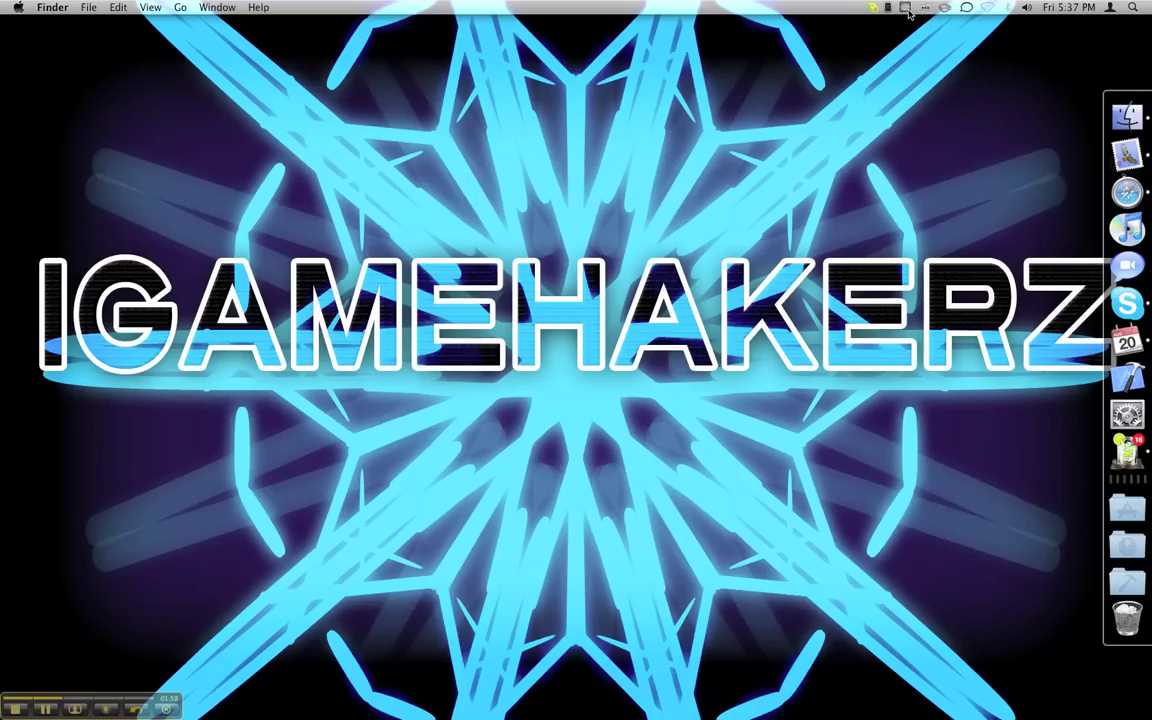
left_click(909, 12)
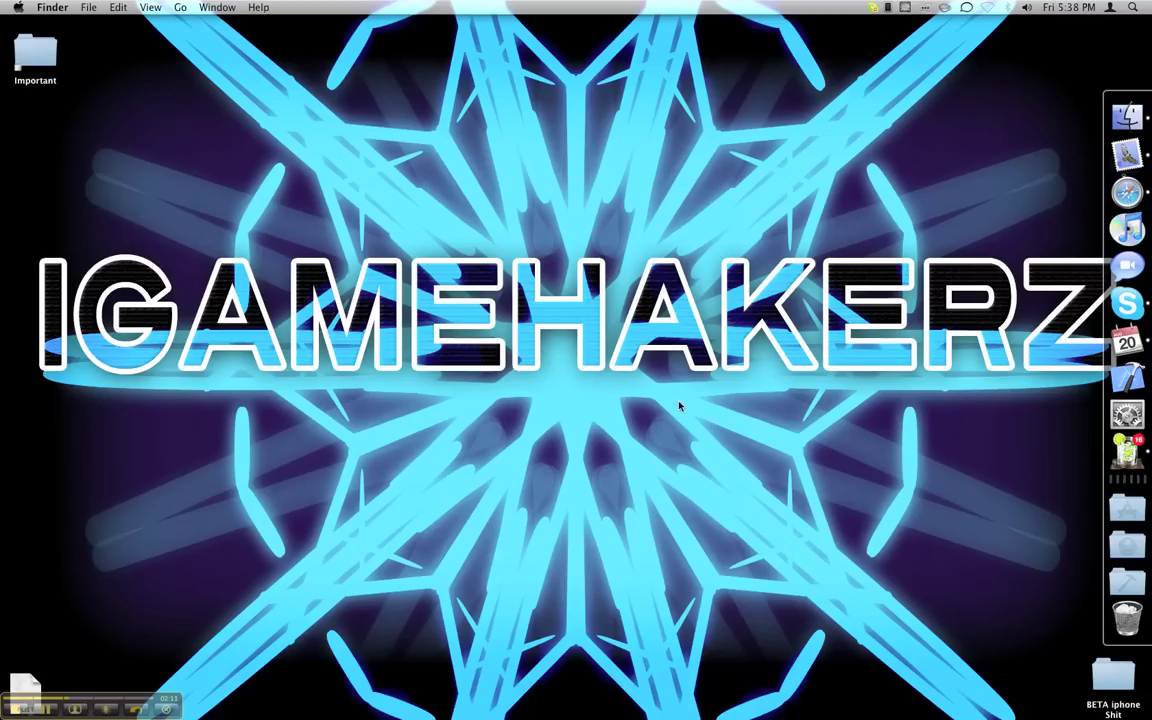
mouse_move(4, 221)
left_mouse_down()
mouse_move(392, 392)
mouse_move(1037, 410)
mouse_move(632, 410)
mouse_move(805, 495)
mouse_move(810, 397)
mouse_move(593, 160)
mouse_move(1037, 178)
mouse_move(1060, 77)
mouse_move(1147, 120)
mouse_move(603, 136)
mouse_move(135, 200)
mouse_move(59, 238)
left_mouse_up()
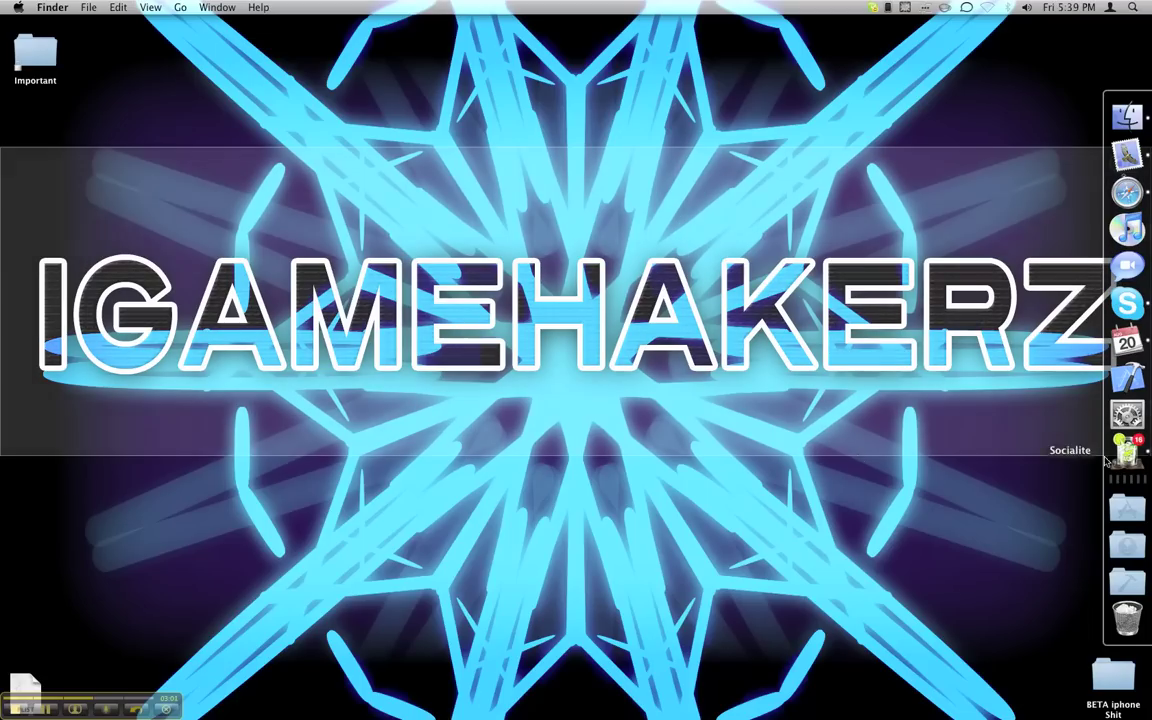
mouse_move(2, 120)
left_mouse_down()
mouse_move(530, 410)
mouse_move(900, 395)
mouse_move(1078, 210)
mouse_move(1145, 235)
left_mouse_up()
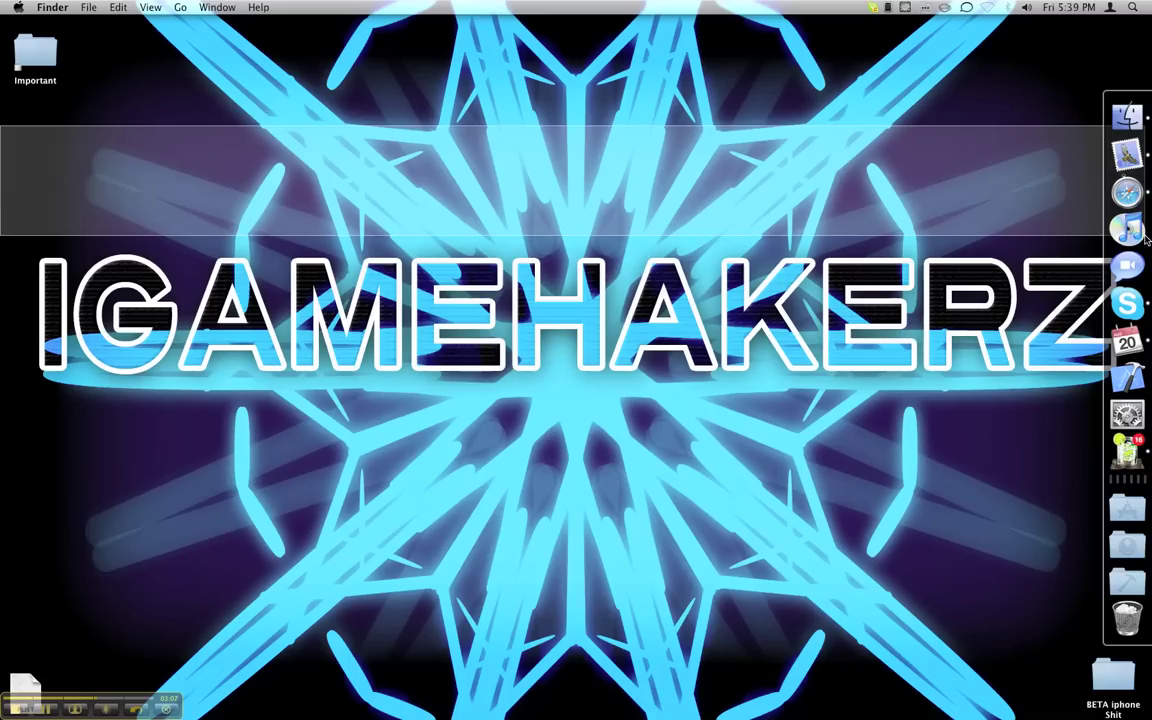